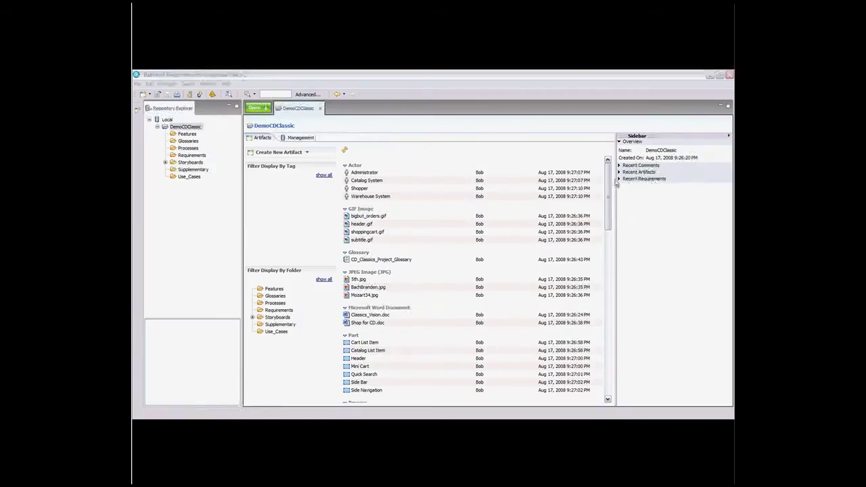
# Step: Collapse the Actor and GIF Image groups in the DemoCDClassic artifact list
pyautogui.click(345, 165)
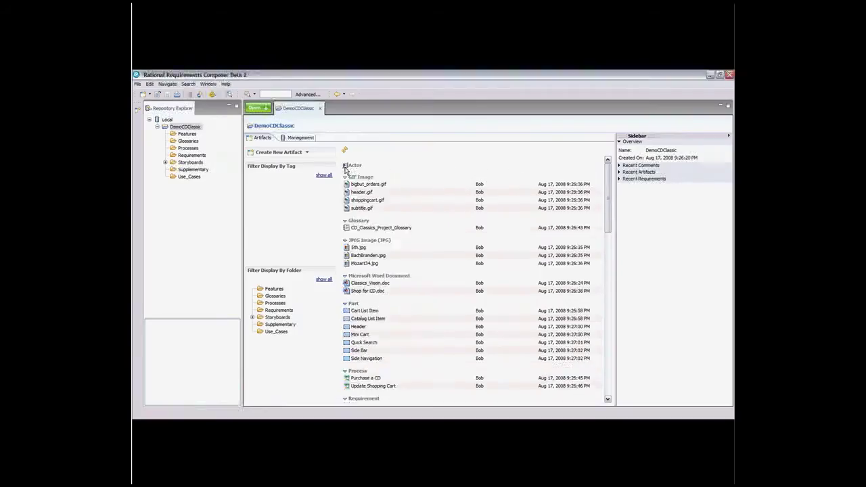
pyautogui.click(344, 177)
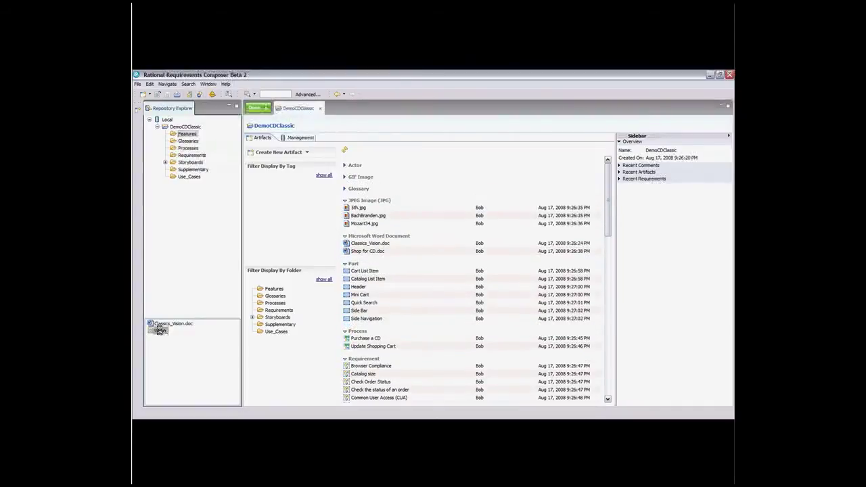
# Step: Open the Vision document from the Features folder and follow the Secure payment method link under its Product Features section
pyautogui.doubleClick(160, 331)
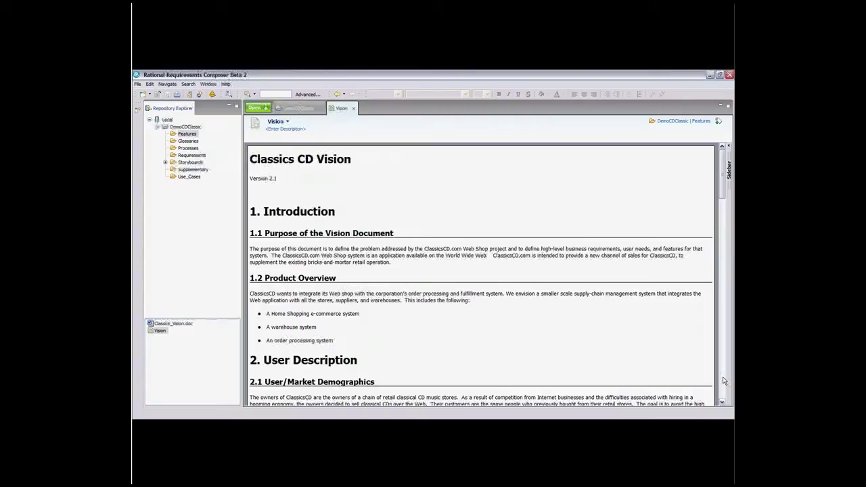
pyautogui.scroll(-5, 723, 381)
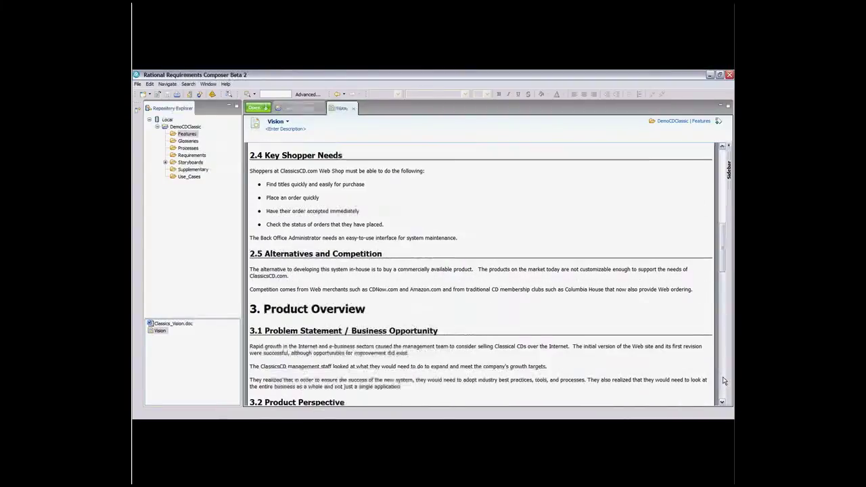
pyautogui.scroll(-5, 723, 381)
pyautogui.click(493, 352)
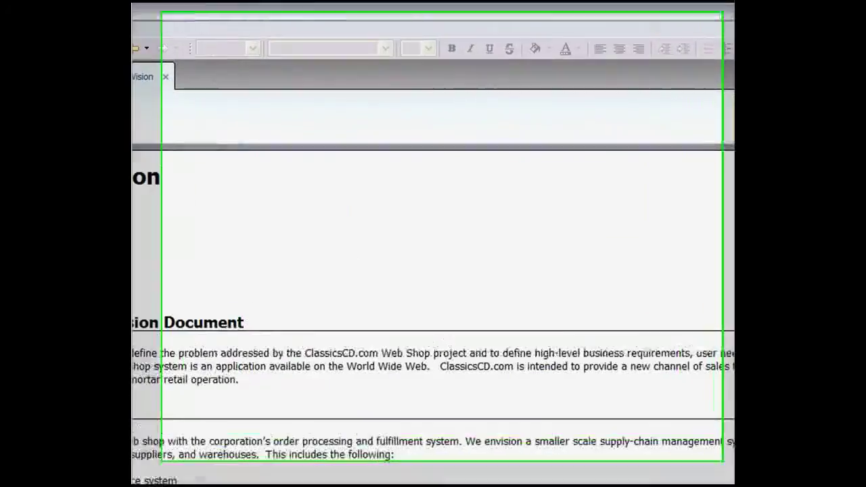
pyautogui.scroll(-5, 723, 381)
pyautogui.scroll(-5, 434, 305)
pyautogui.scroll(10, 433, 304)
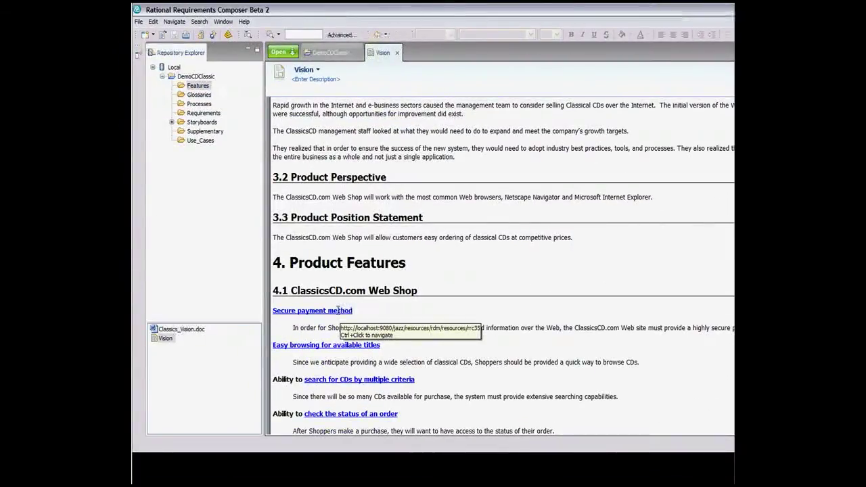
pyautogui.click(337, 311)
pyautogui.keyDown('ctrl'); pyautogui.click(338, 310); pyautogui.keyUp('ctrl')
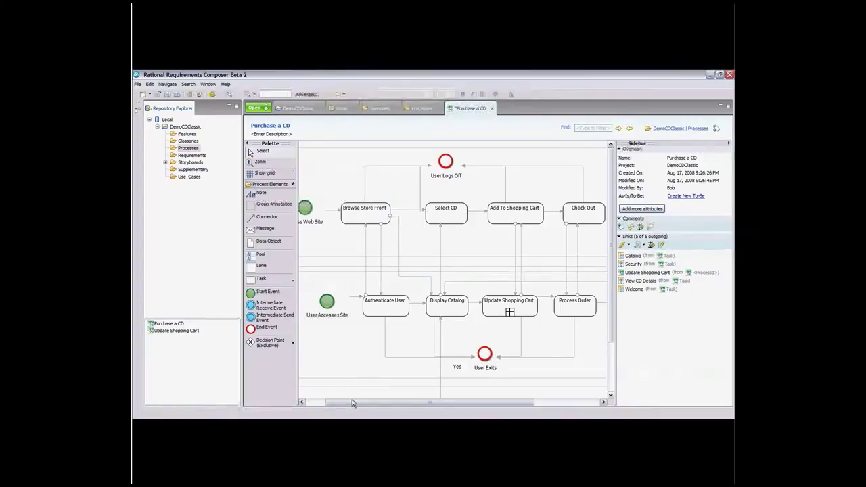
# Step: Examine the Shopper pool in the Purchase a CD process and show the links of its Browse Store Front task
pyautogui.moveTo(352, 403); pyautogui.dragTo(332, 402)
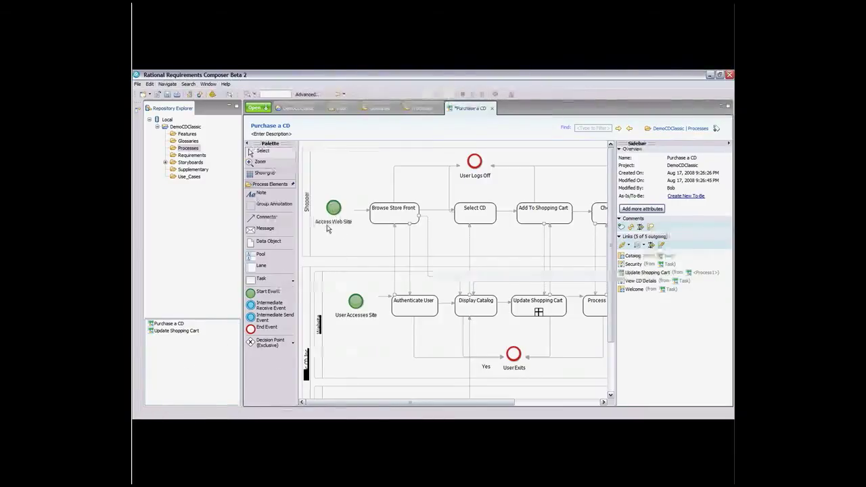
pyautogui.click(311, 258)
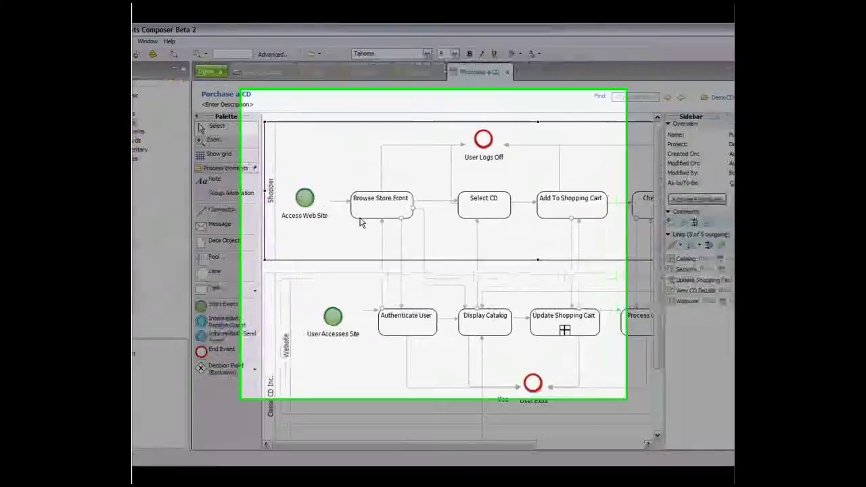
pyautogui.click(385, 218)
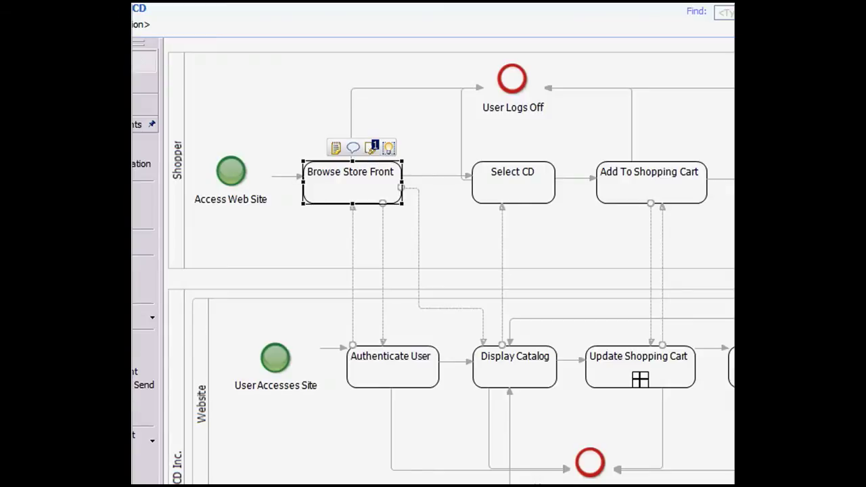
pyautogui.click(372, 147)
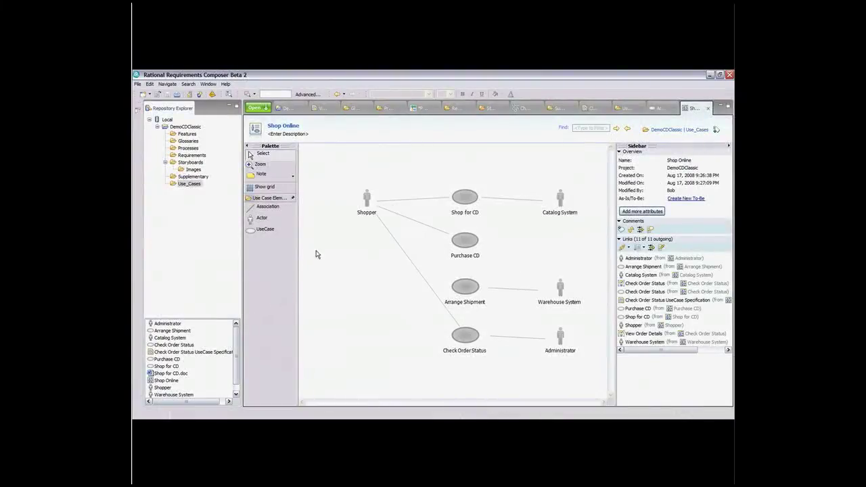
# Step: Open the actor artifact linked to Shopper in the Shop Online use case diagram, view it and close it
pyautogui.click(364, 204)
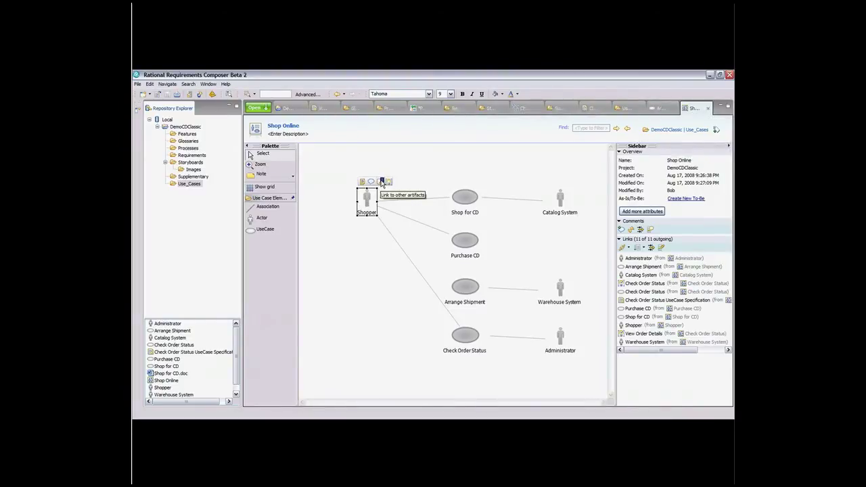
pyautogui.click(382, 182)
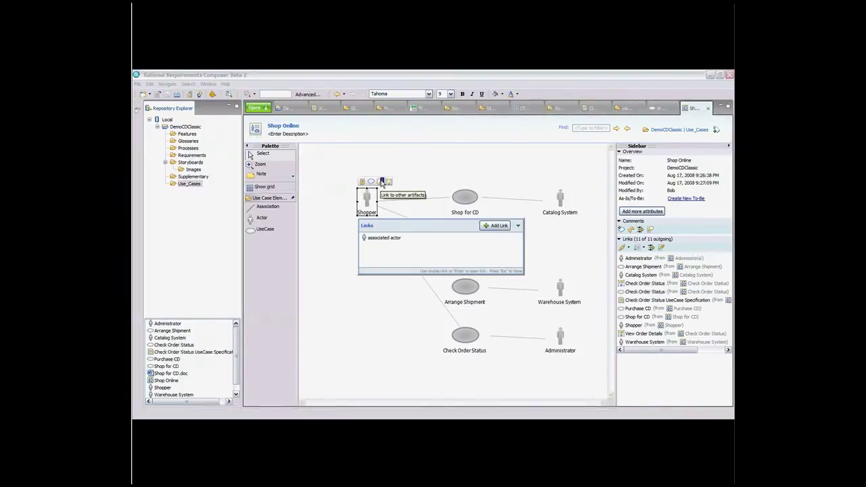
pyautogui.doubleClick(382, 239)
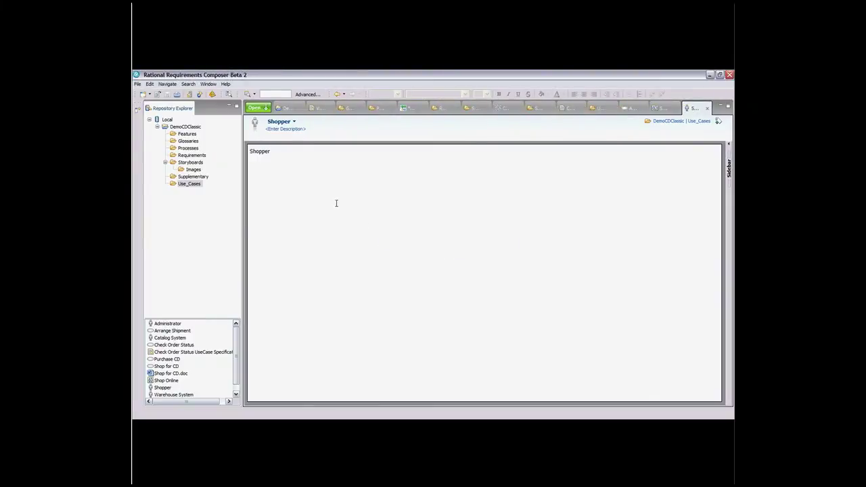
pyautogui.click(707, 109)
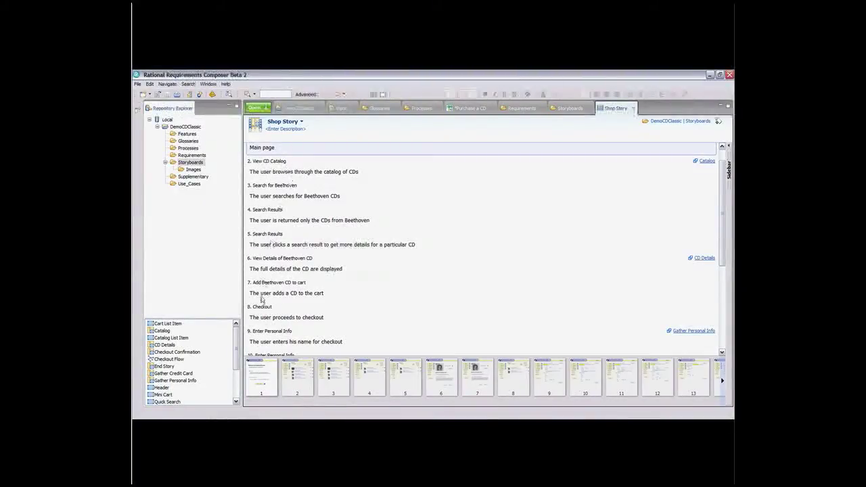
# Step: Open the first frame of the Shop Story storyboard
pyautogui.doubleClick(257, 372)
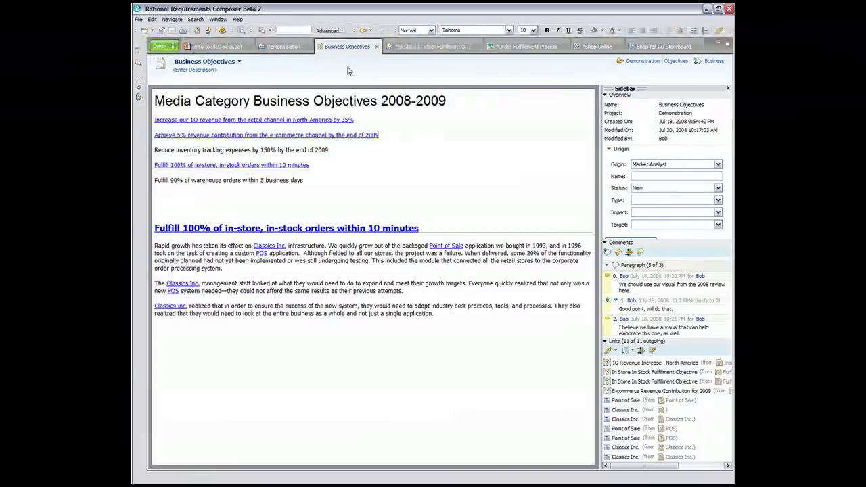
# Step: Follow the in-store order fulfillment link in Business Objectives and its supporting Order Fulfillment Process link to the process diagram
pyautogui.keyDown('ctrl'); pyautogui.click(296, 231); pyautogui.keyUp('ctrl')
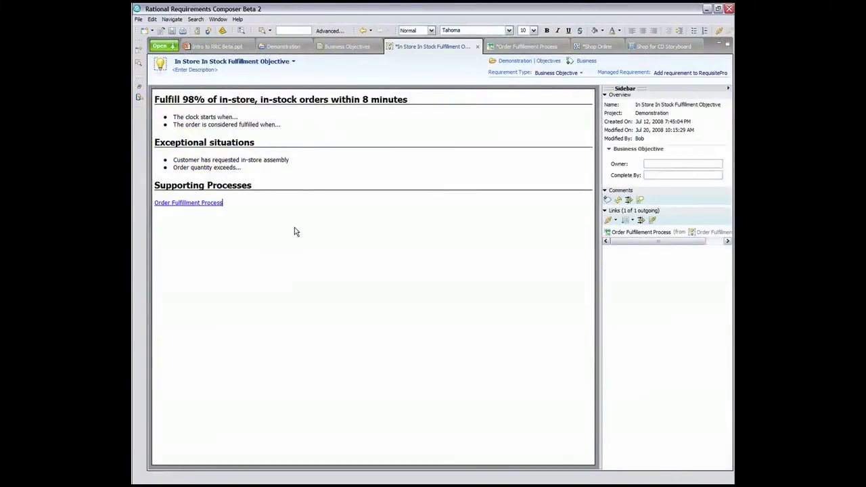
pyautogui.keyDown('ctrl'); pyautogui.click(206, 205); pyautogui.keyUp('ctrl')
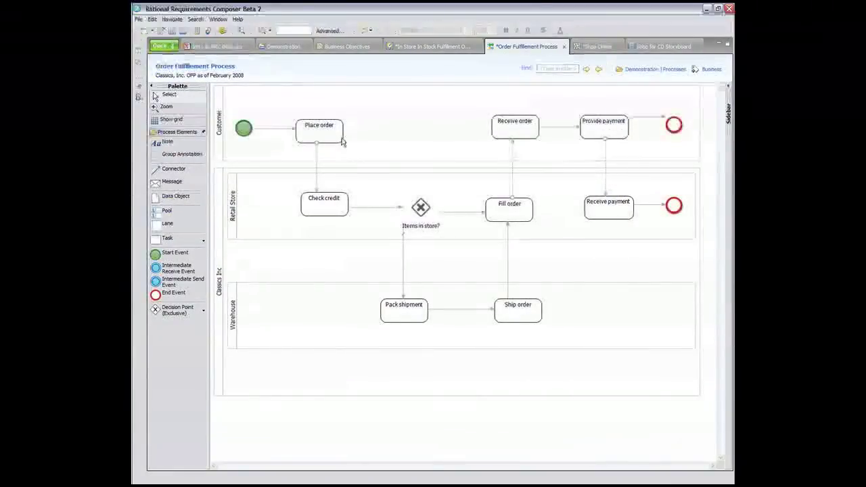
# Step: Show the links of the Place order task and open the linked Shop Online Use Case Diagram
pyautogui.click(342, 141)
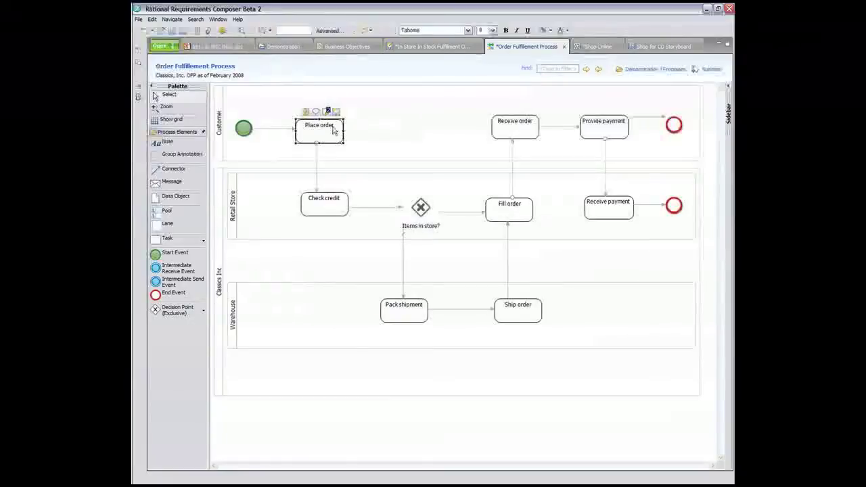
pyautogui.click(328, 111)
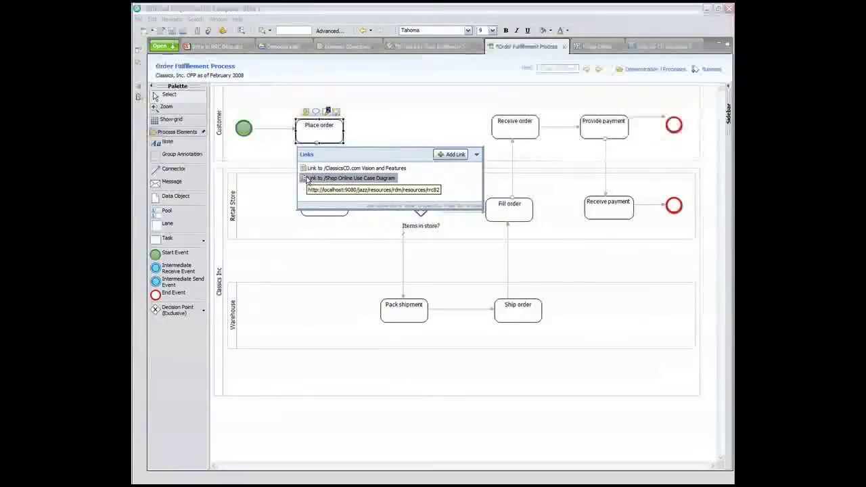
pyautogui.click(307, 178)
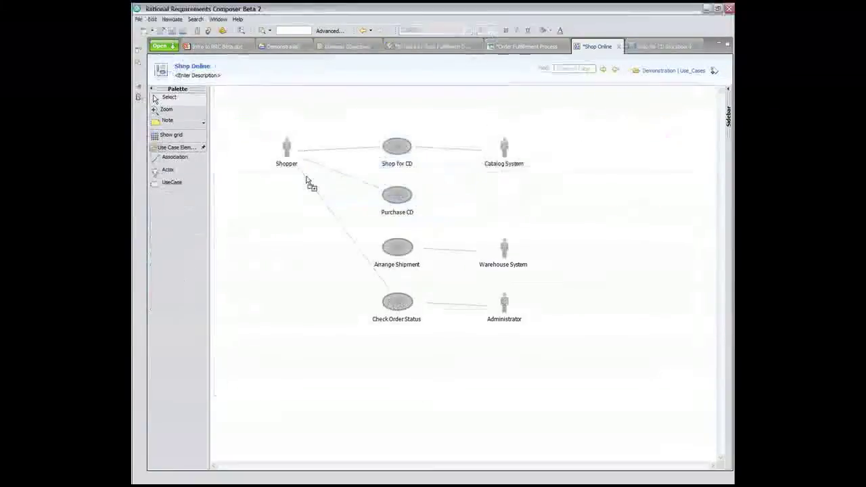
# Step: Show the links of the Shop for CD use case and open the linked Shop for CD Storyboard
pyautogui.click(400, 148)
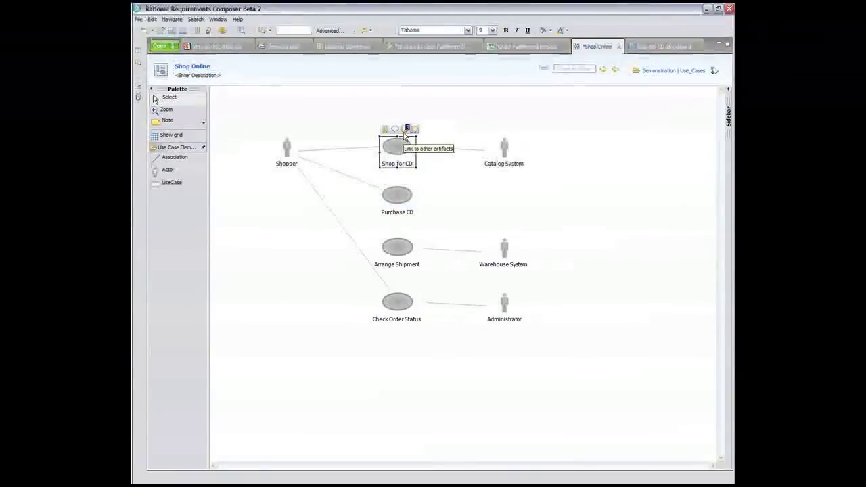
pyautogui.click(407, 130)
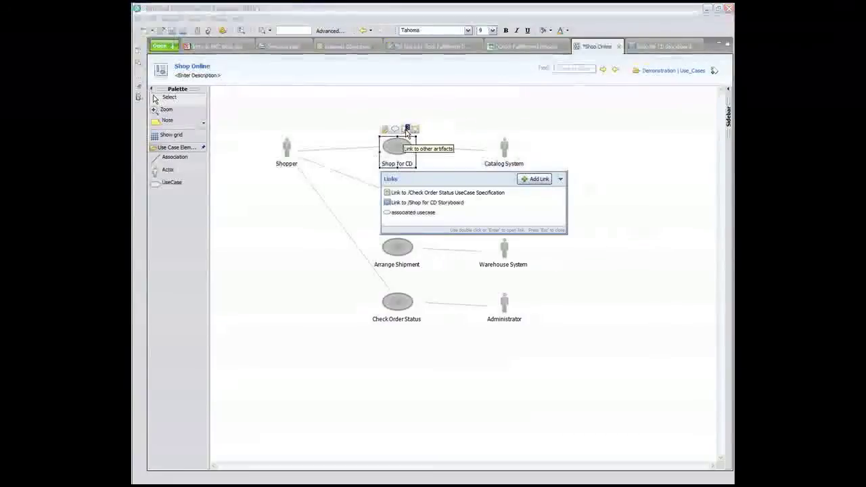
pyautogui.click(396, 194)
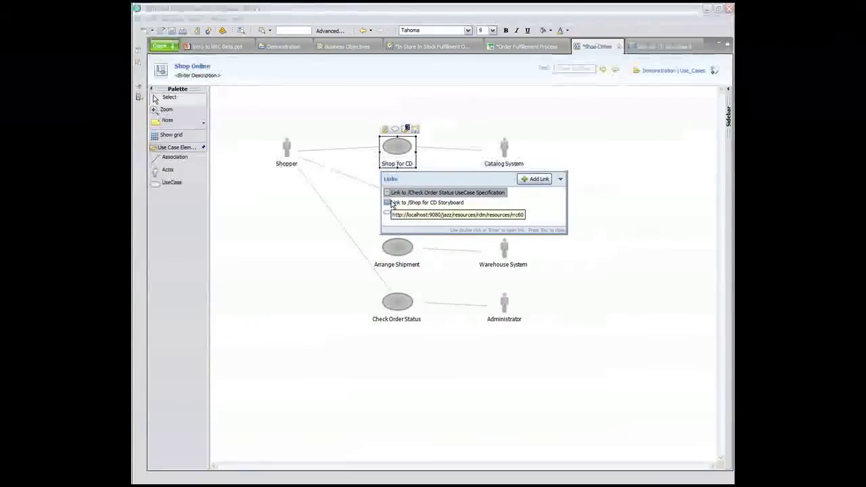
pyautogui.doubleClick(391, 203)
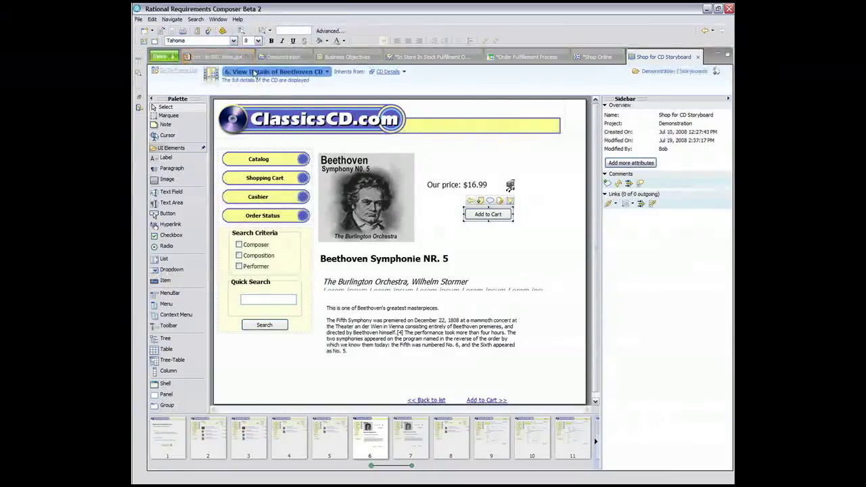
# Step: Return to the Demonstration project overview and filter its artifacts by the Solution tag
pyautogui.click(283, 56)
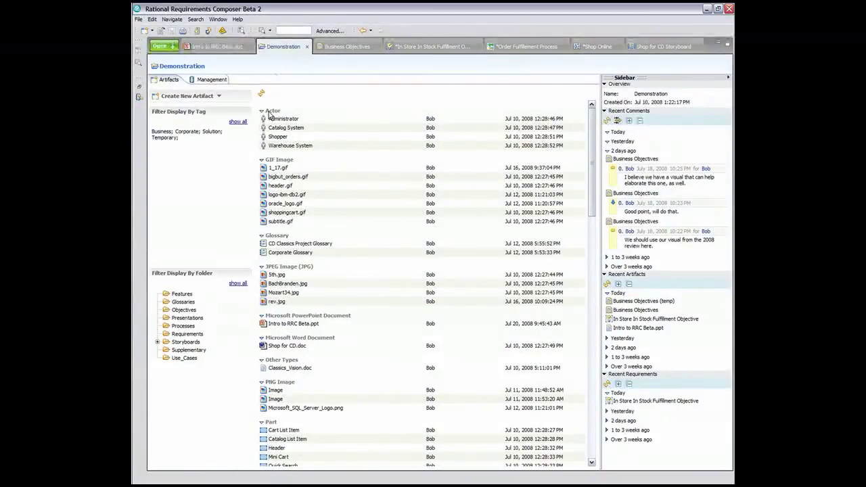
pyautogui.click(215, 133)
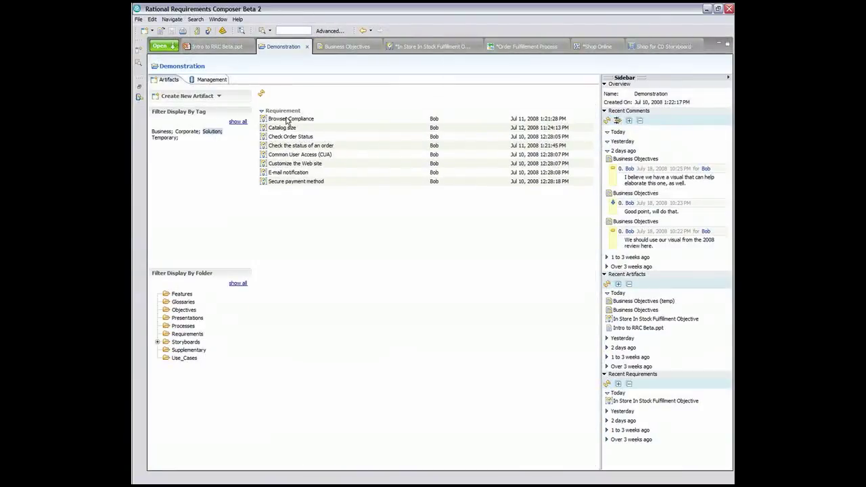
# Step: Select all requirements from Browser Compliance through Secure payment method and open the dialog for creating them in RequisitePro
pyautogui.click(288, 121)
pyautogui.hotkey('shift', 'Down')
pyautogui.hotkey('shift', 'Down')
pyautogui.hotkey('shift', 'Down')
pyautogui.hotkey('shift', 'Down')
pyautogui.hotkey('shift', 'Down')
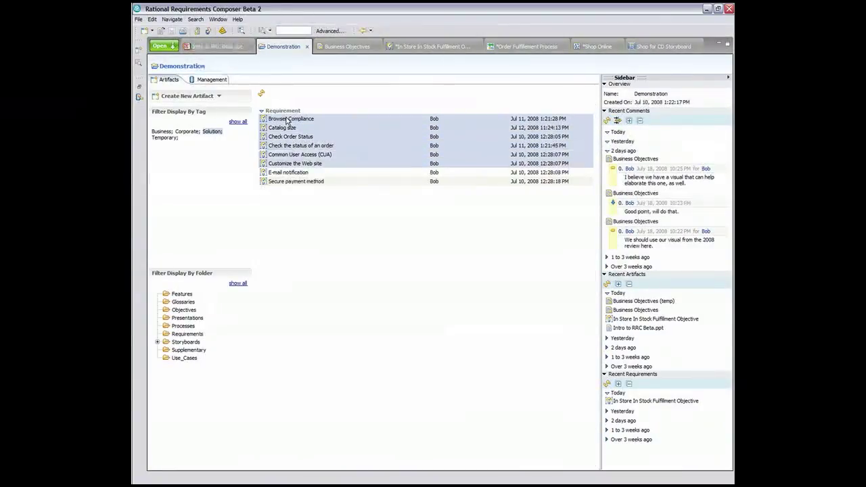
pyautogui.hotkey('shift', 'Down')
pyautogui.hotkey('shift', 'Down')
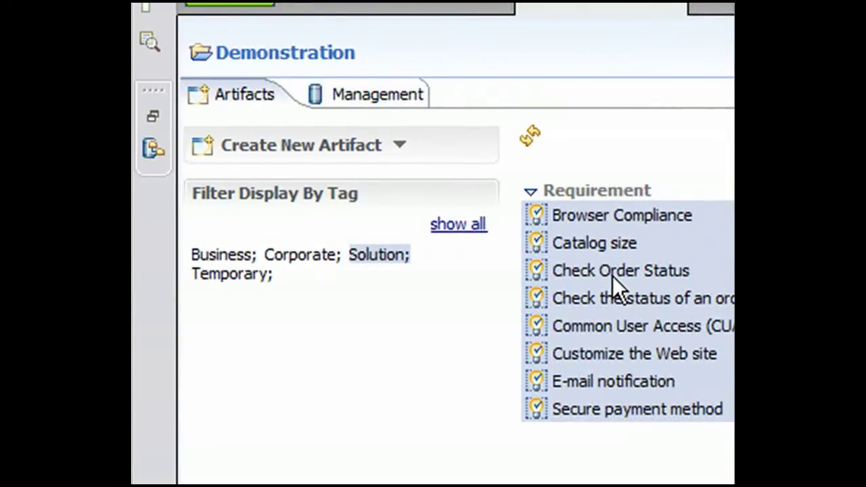
pyautogui.rightClick(613, 277)
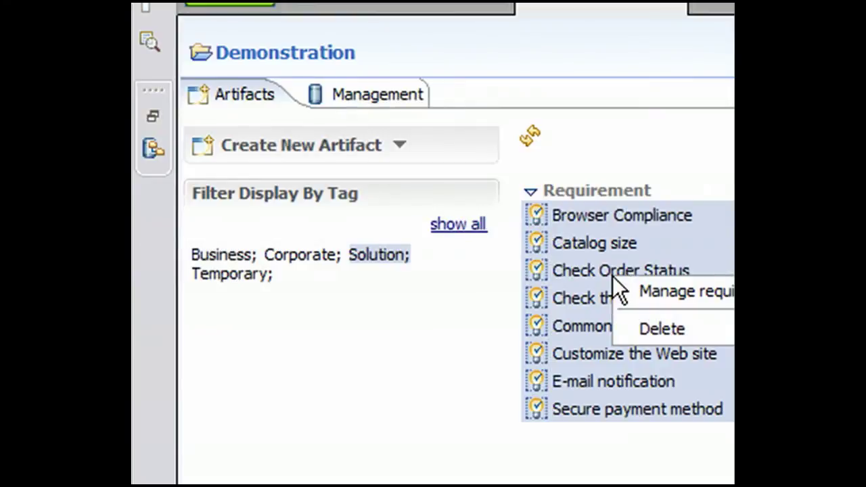
pyautogui.click(663, 292)
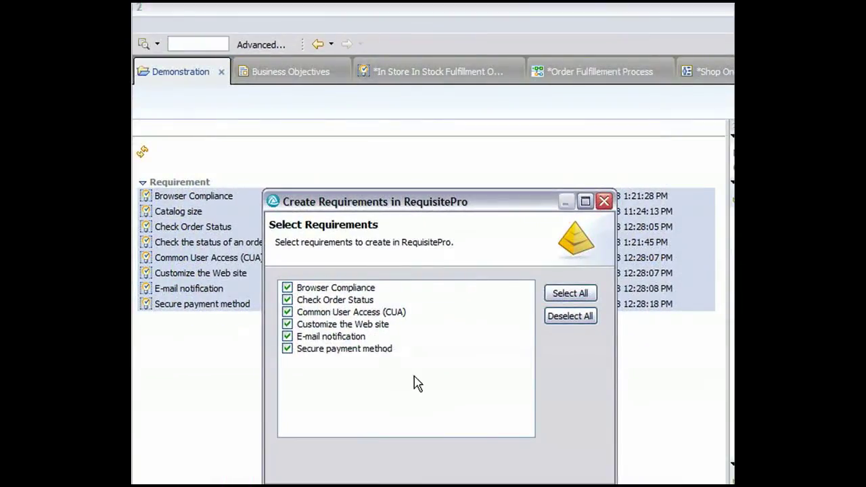